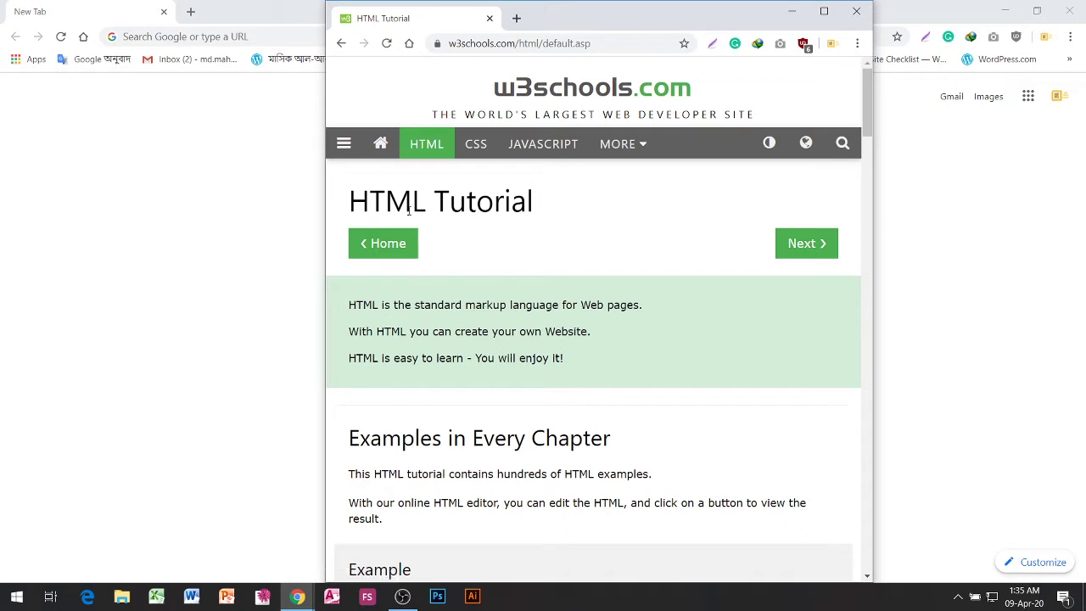
- Open the HTML Tutorial sidebar listing chapters from HTML HOME through HTML Tables
left_click(344, 145)
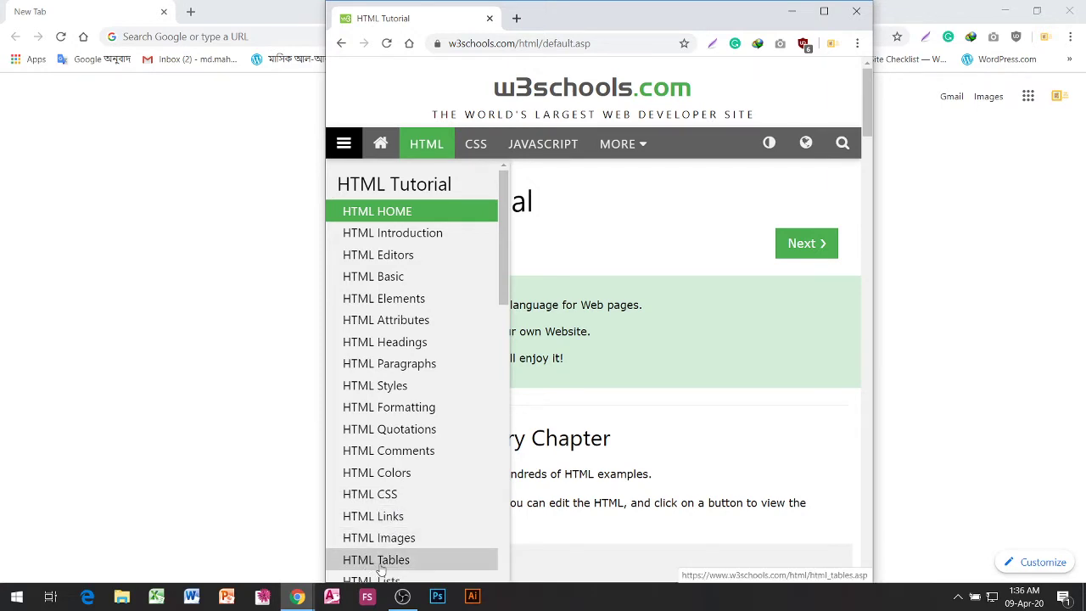
- Scroll the chapter list down to the HTML Forms and HTML Graphics sections
scroll(502, 272, "down", 2)
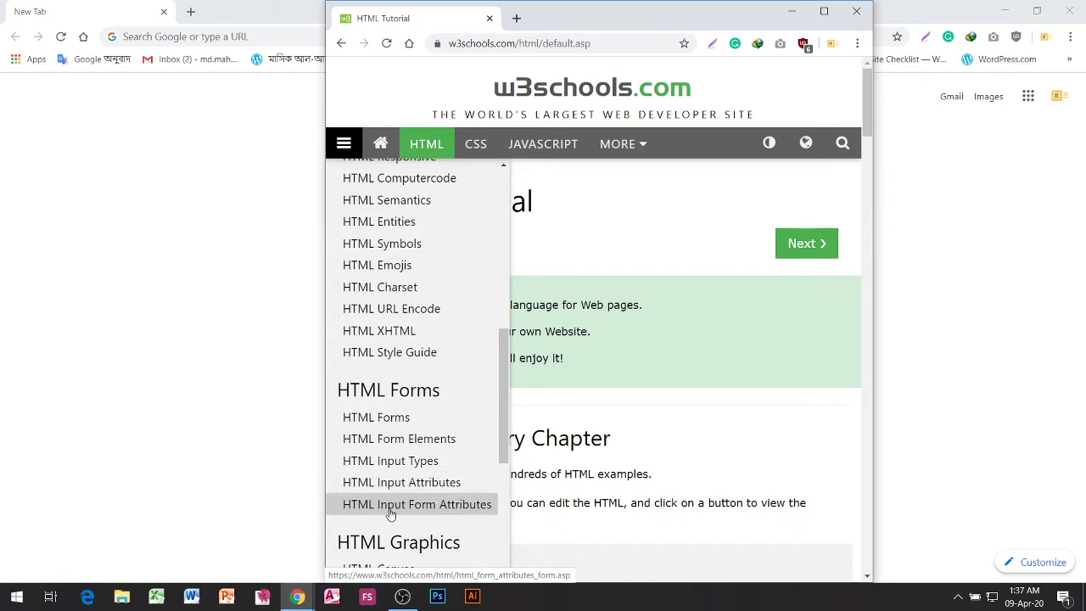
- Scroll the sidebar down to HTML References, then close the chapter list
left_click_drag(504, 459, 504, 507)
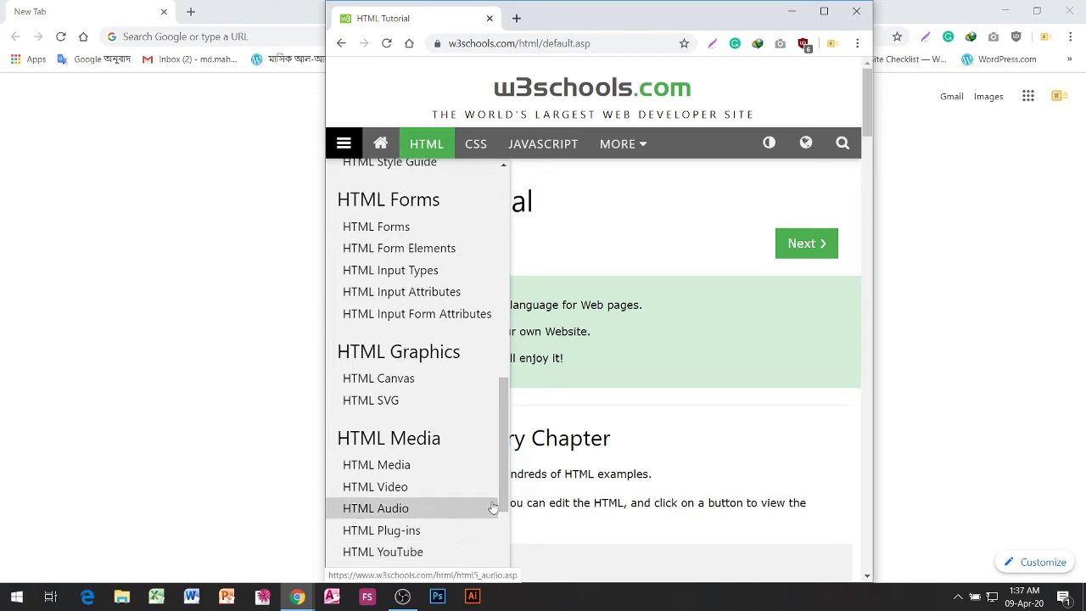
left_click_drag(504, 496, 504, 555)
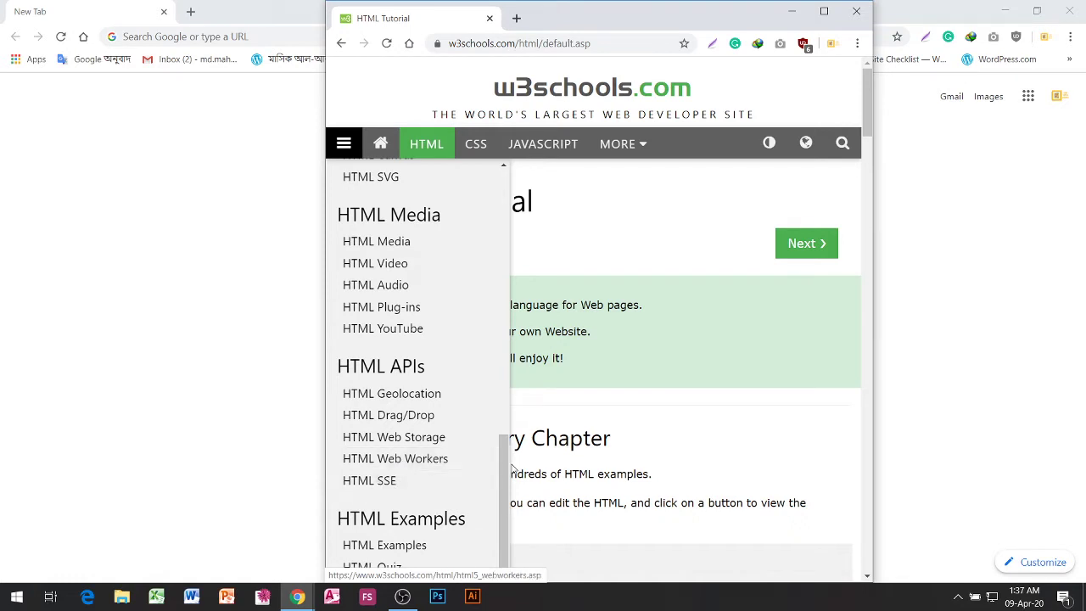
scroll(505, 530, "down", 3)
scroll(500, 522, "down", 1)
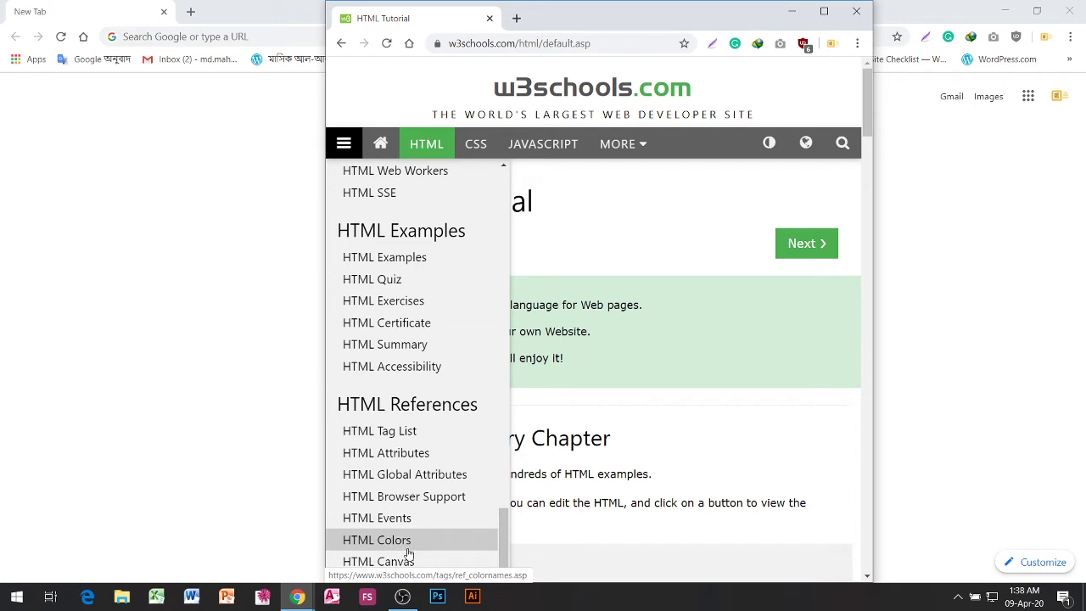
left_click_drag(503, 539, 503, 568)
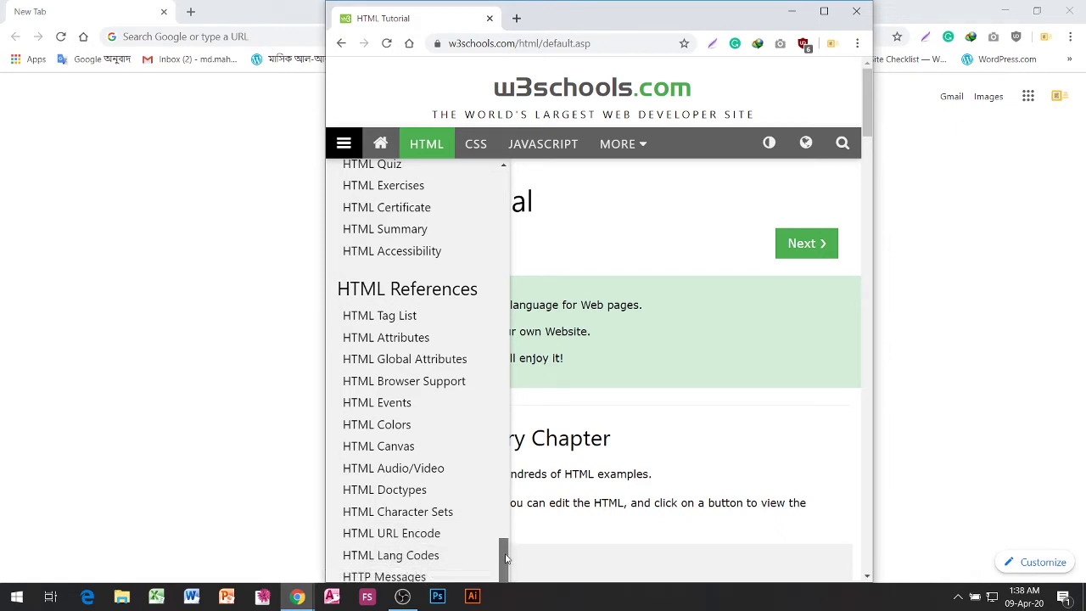
left_click(343, 144)
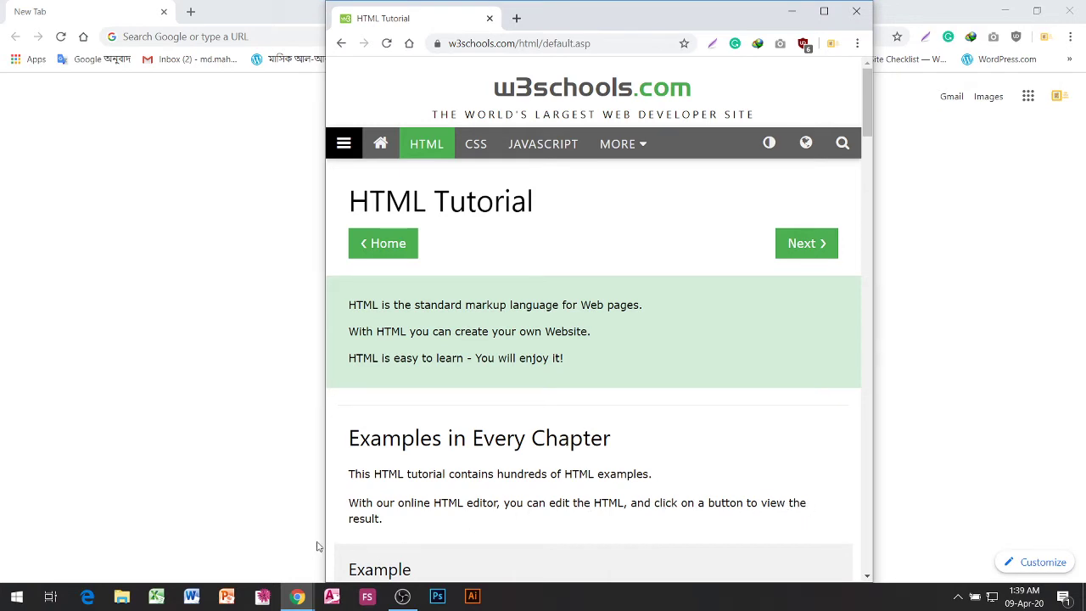
- Open the basic HTML Example in the Try it Yourself editor in a new tab
left_click_drag(866, 122, 865, 180)
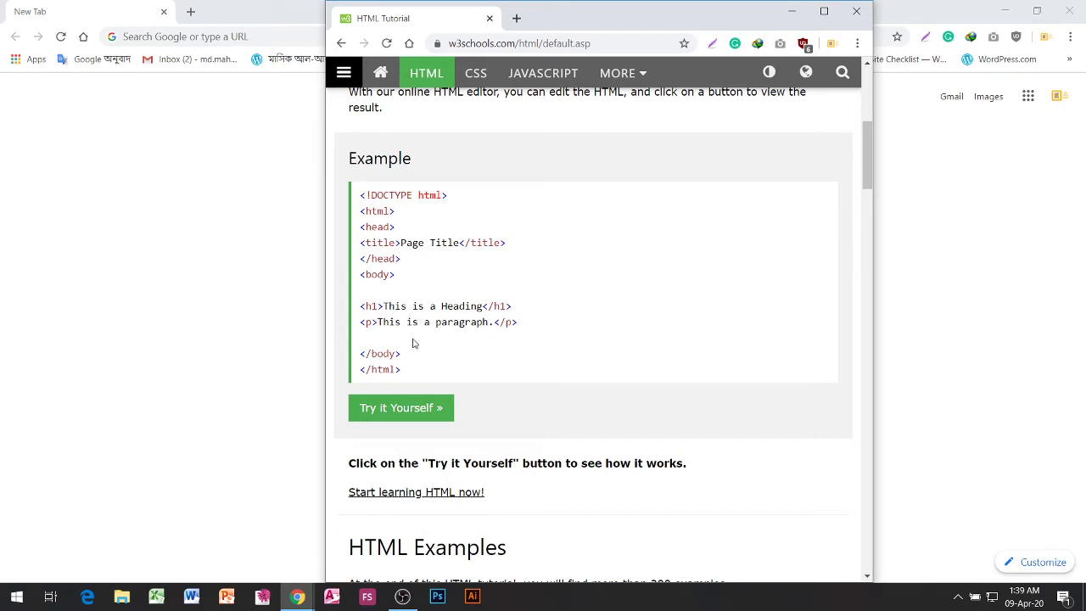
left_click(387, 406)
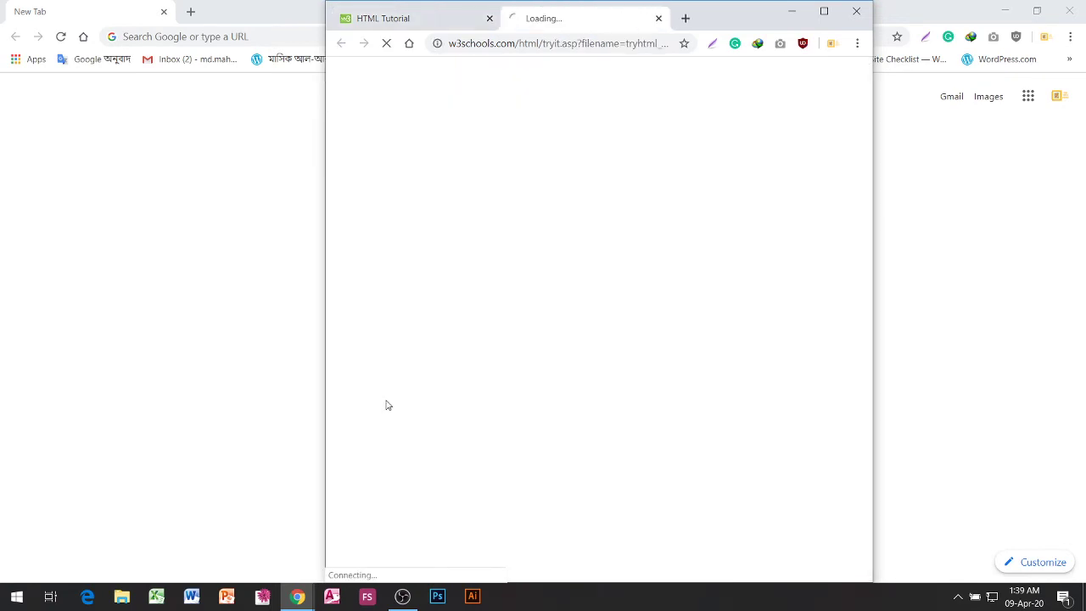
- In the Tryit Editor, select the word Heading in the rendered result
left_click(441, 18)
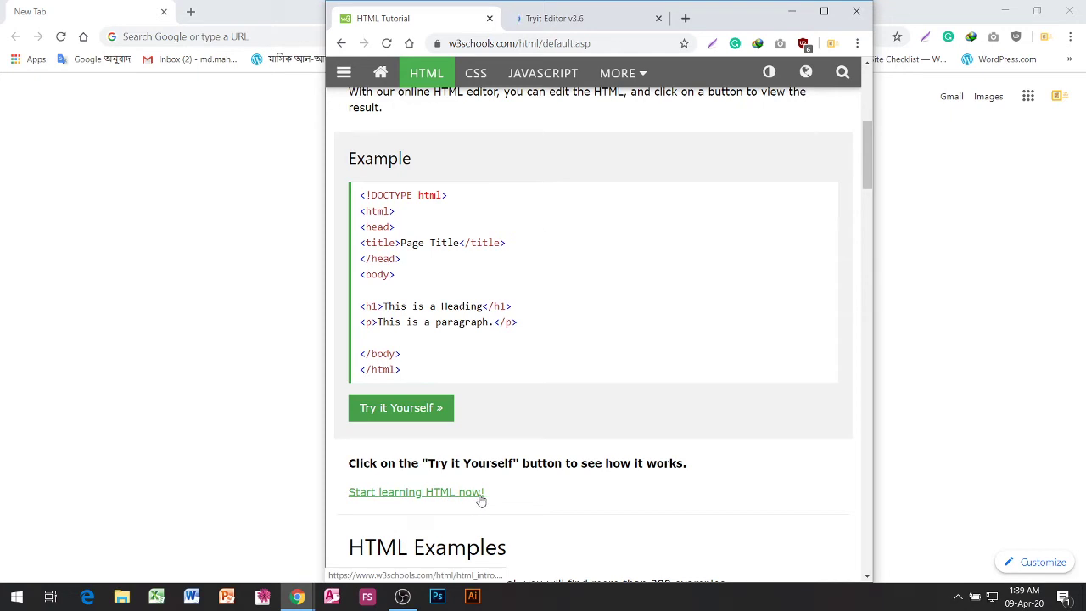
left_click(542, 17)
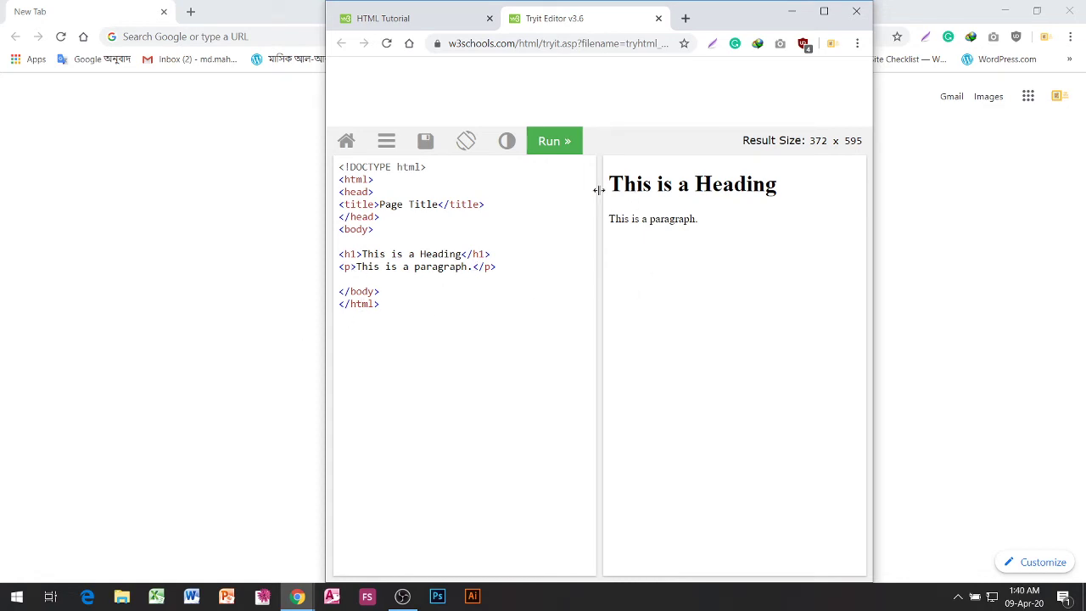
double_click(696, 184)
left_click(656, 220)
- Toggle the editor's dark theme on and back off, then close the Tryit tab
left_click(505, 144)
left_click(505, 144)
left_click(658, 18)
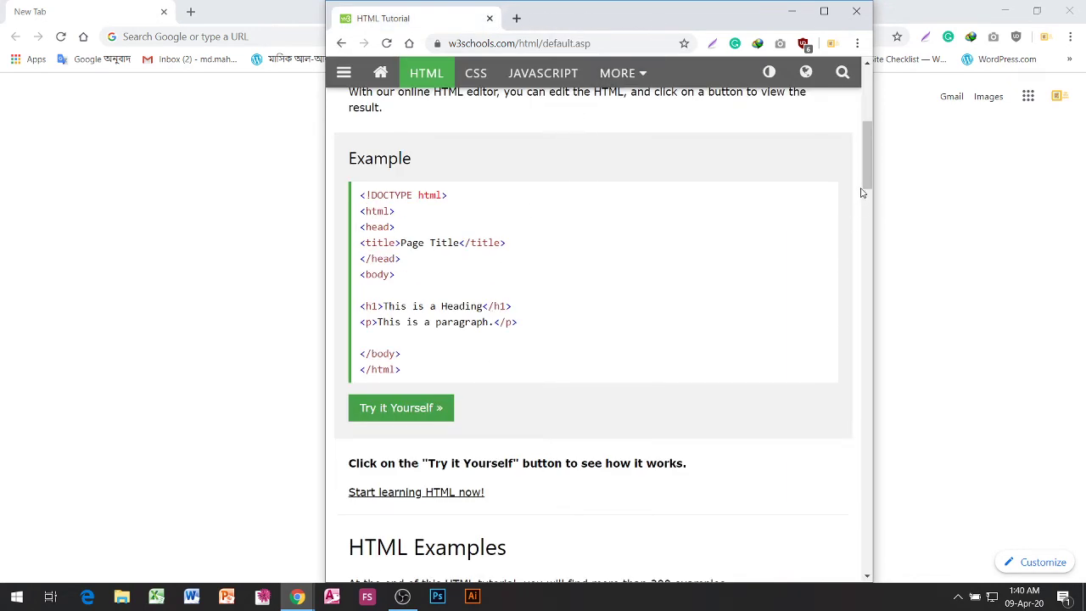
- Scroll down to the HTML Exercises box with the empty tooltip attribute blank
left_click_drag(868, 176, 862, 223)
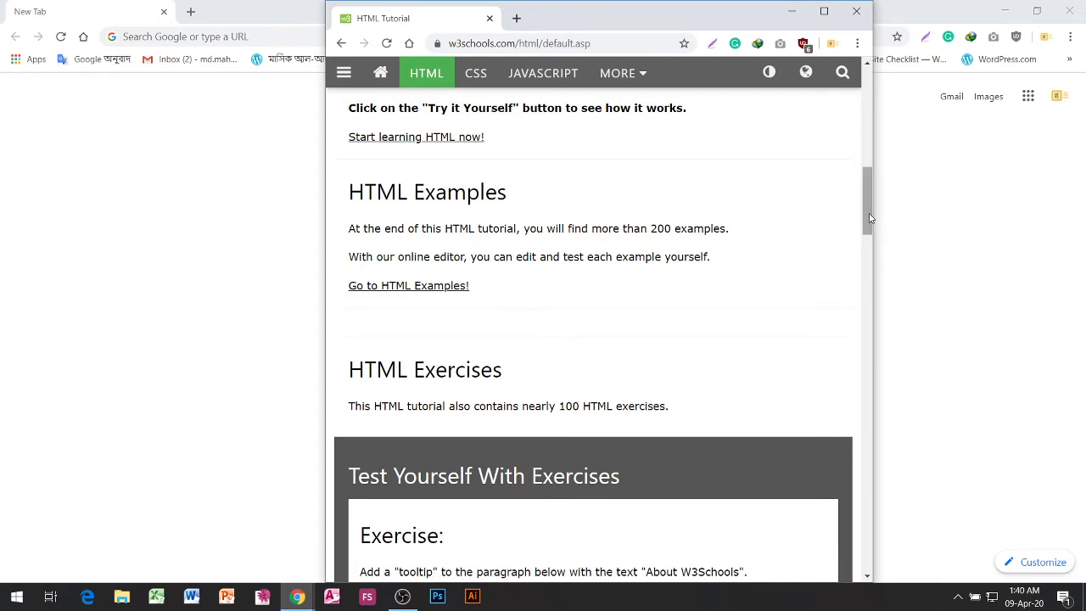
left_click_drag(869, 216, 869, 237)
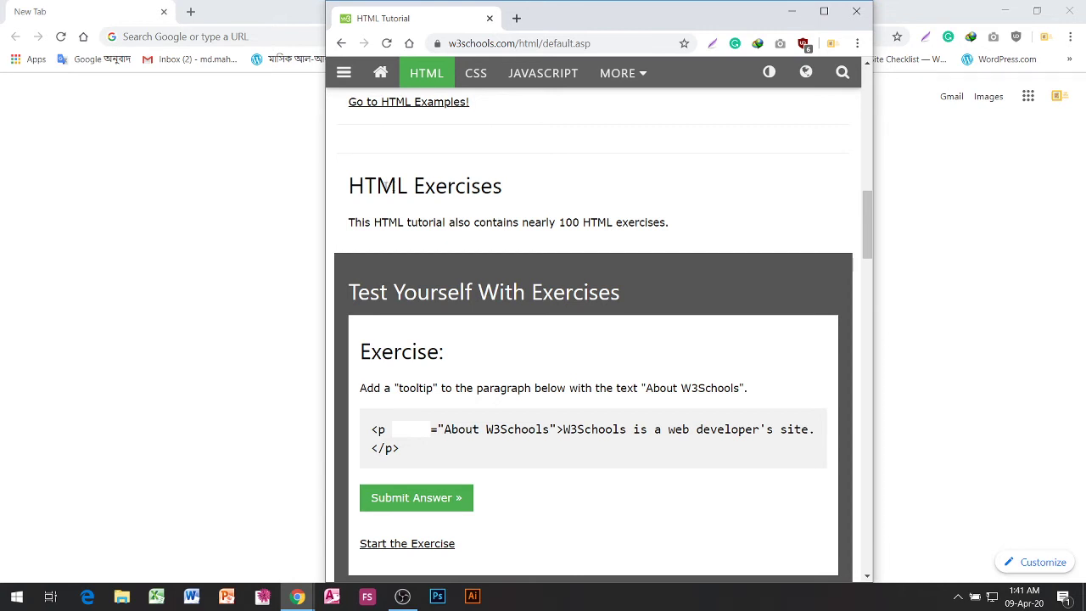
- Fill the tooltip exercise's attribute blank with 'class' and submit it
left_click(411, 430)
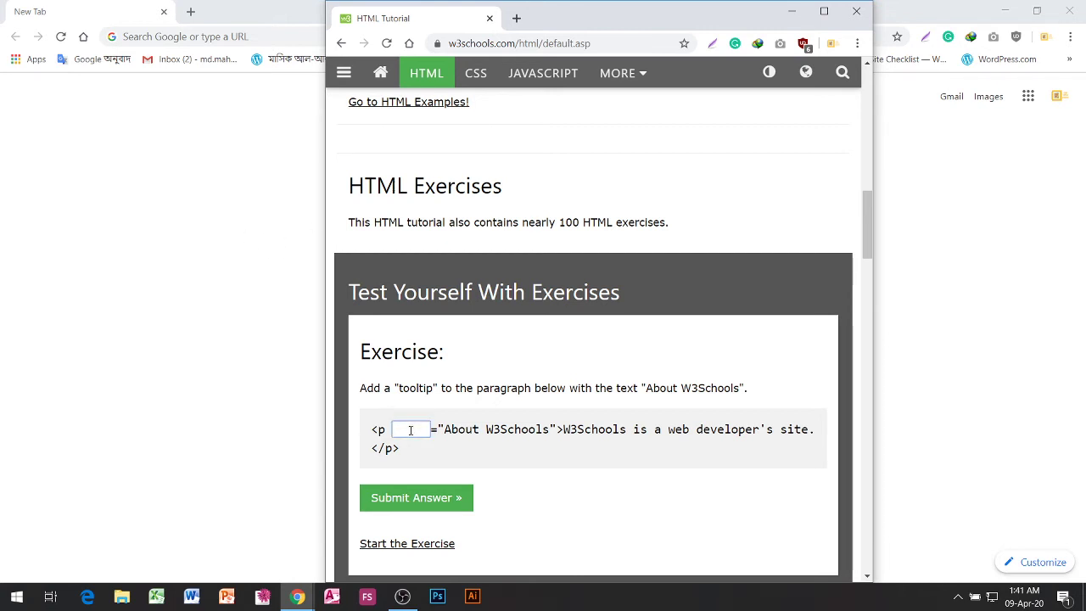
type("class")
key("Return")
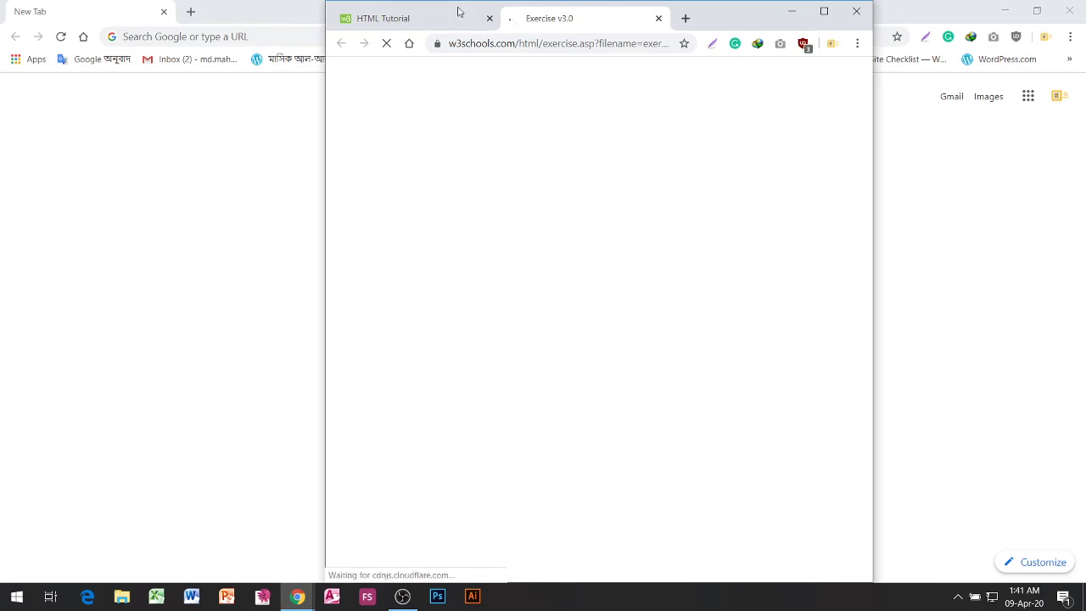
- Back on the tutorial, replace 'class' with 'id' and submit again
left_click(418, 24)
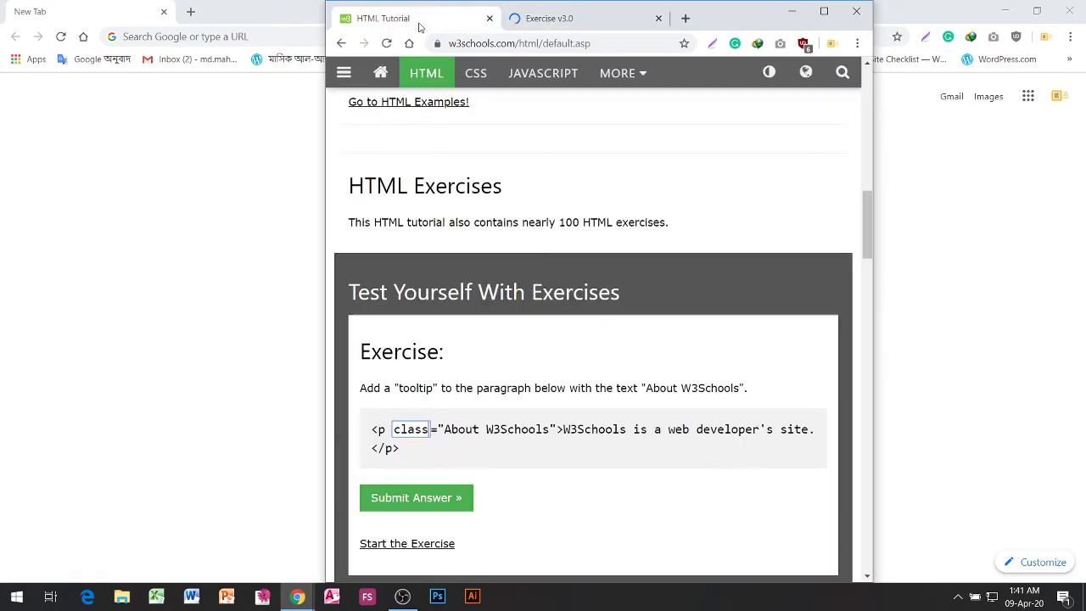
left_click_drag(434, 429, 392, 429)
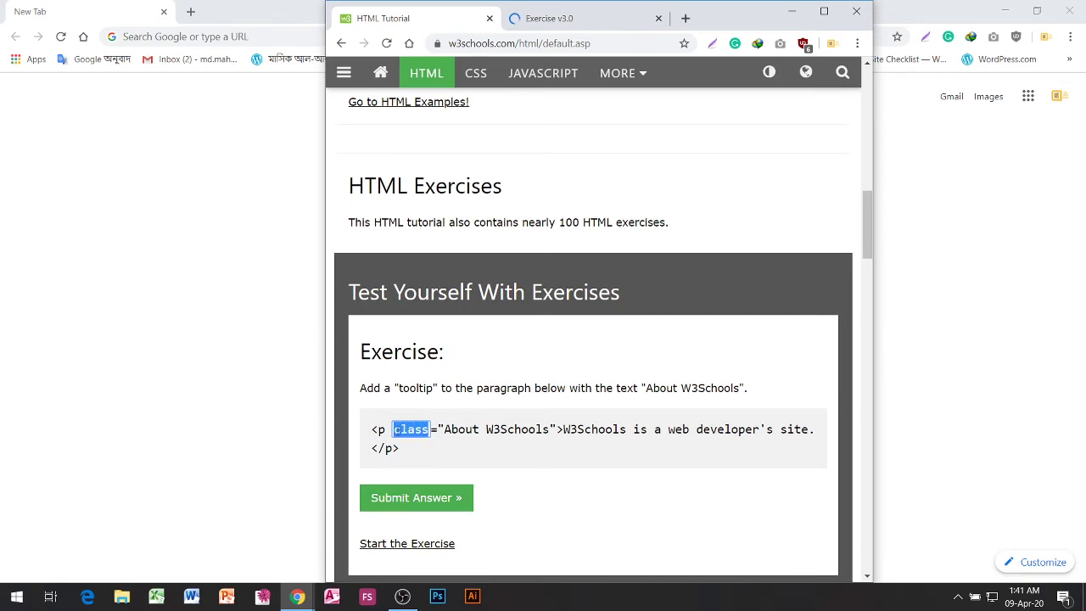
type("id")
key("Return")
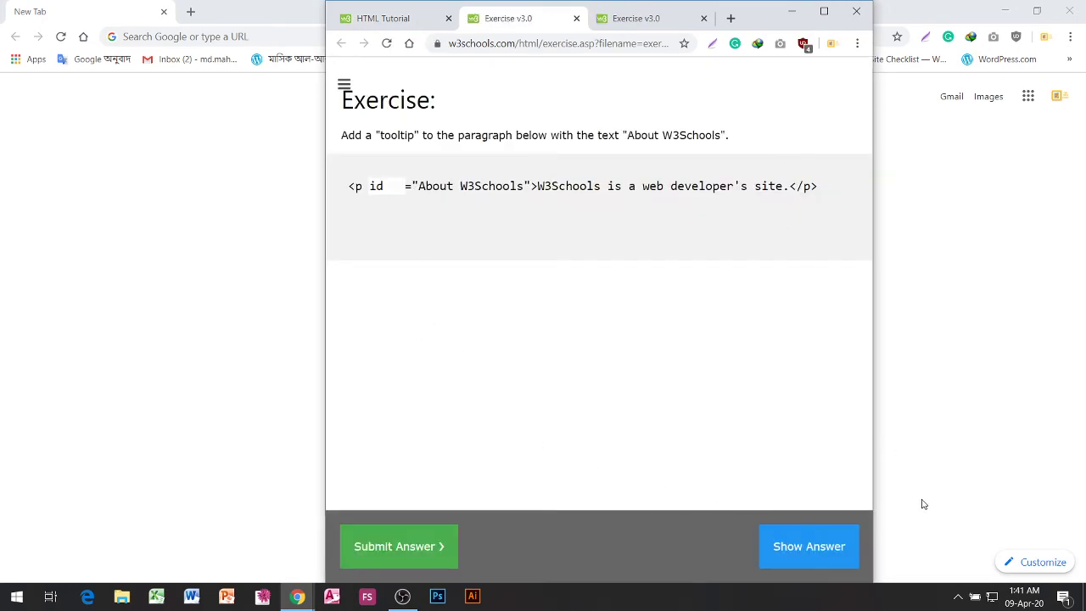
- Submit the class-based tooltip answer and see it marked Not Correct
left_click(404, 547)
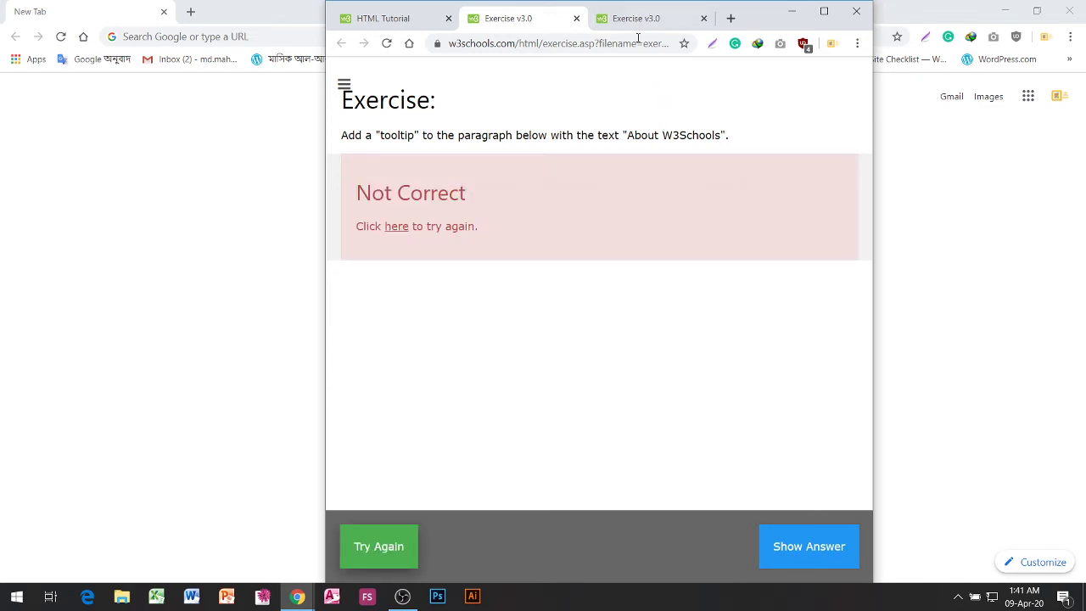
left_click(642, 21)
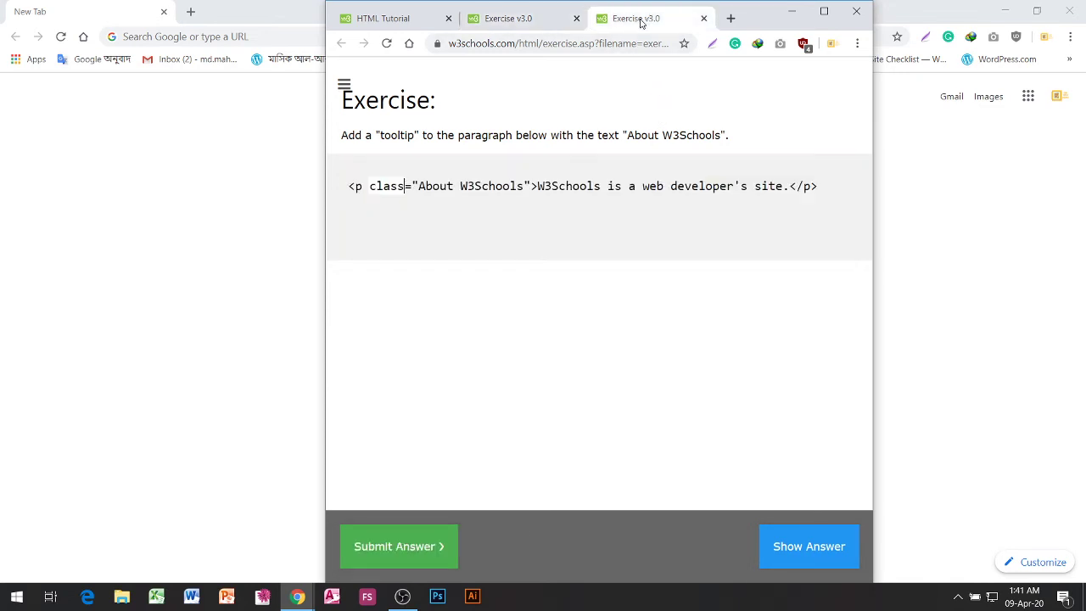
left_click(418, 550)
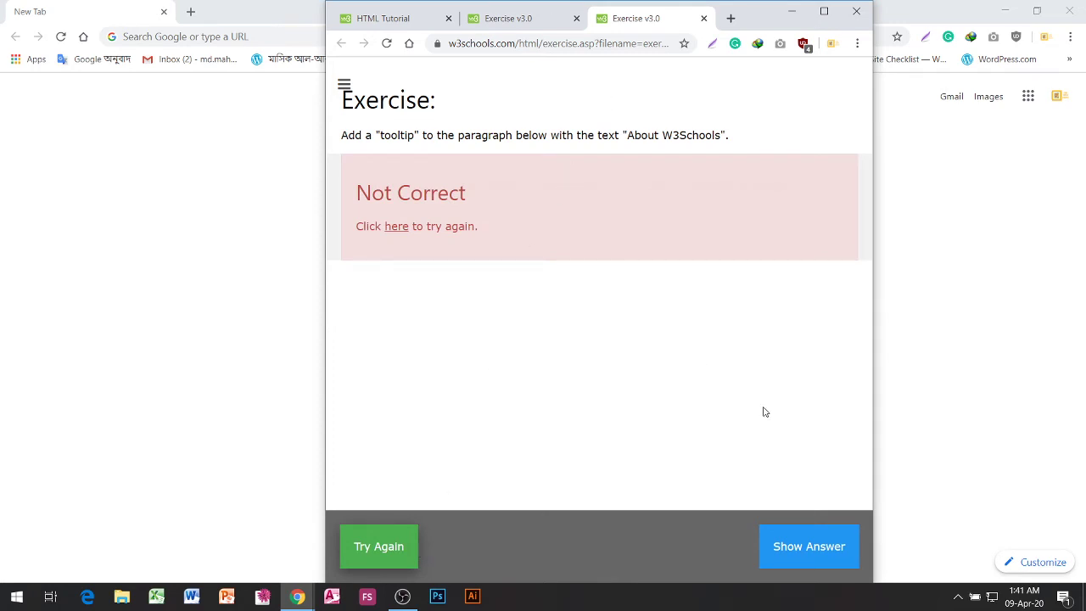
- Reveal the correct answer, toggle it on and off, and leave it hidden
left_click(796, 547)
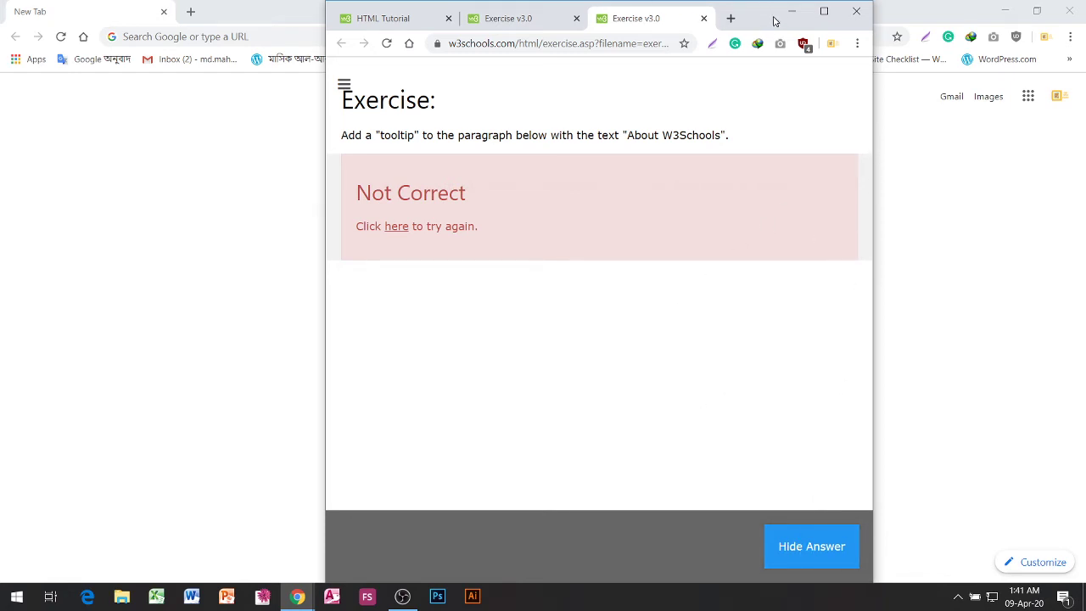
left_click_drag(774, 26, 771, 7)
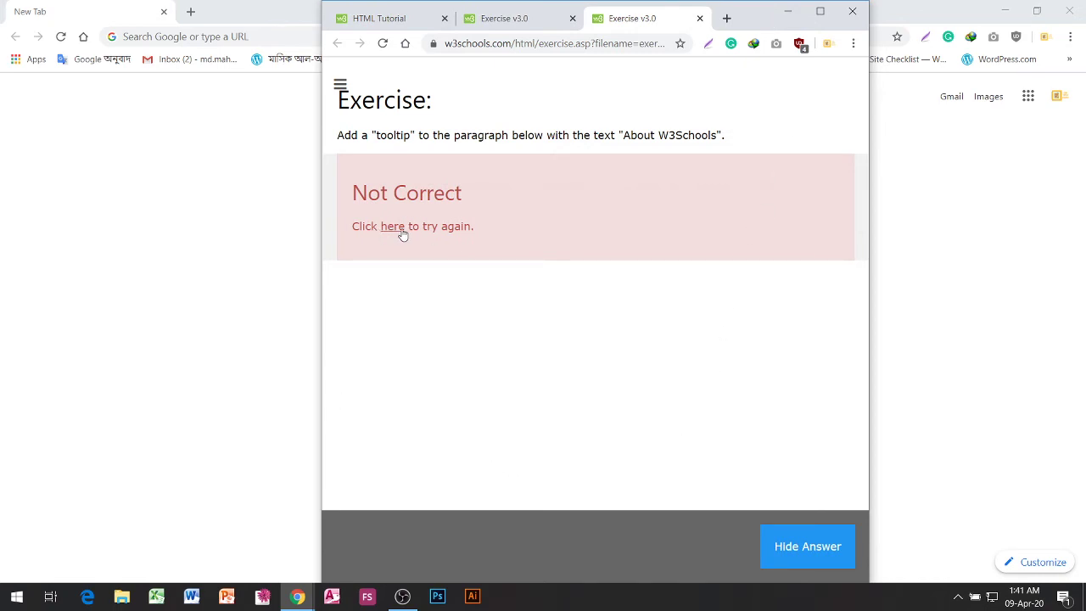
left_click(806, 548)
left_click(805, 548)
left_click(805, 548)
left_click(804, 548)
left_click(804, 548)
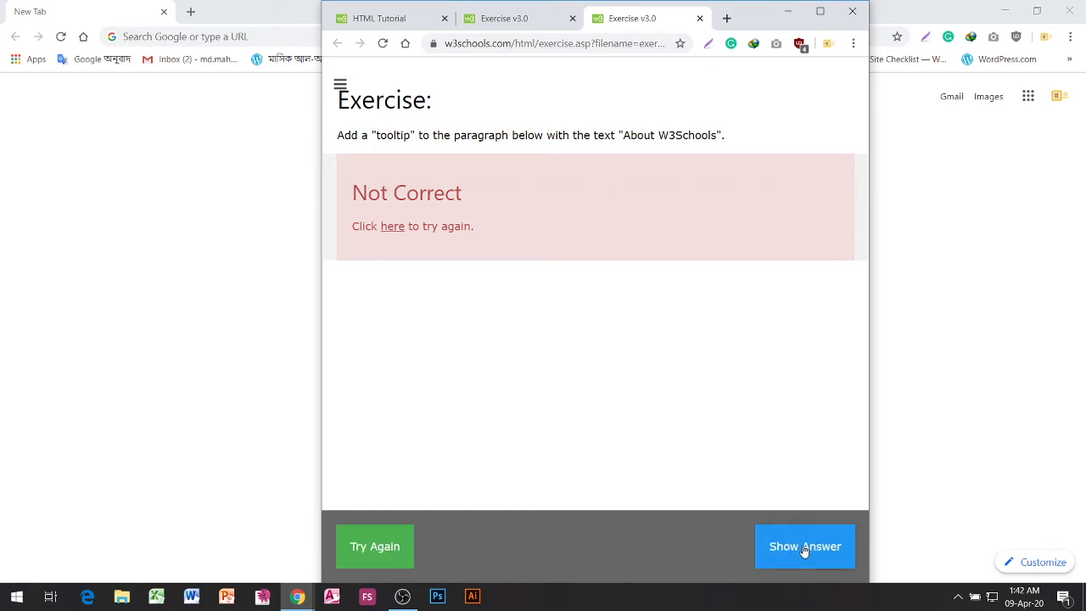
left_click(535, 16)
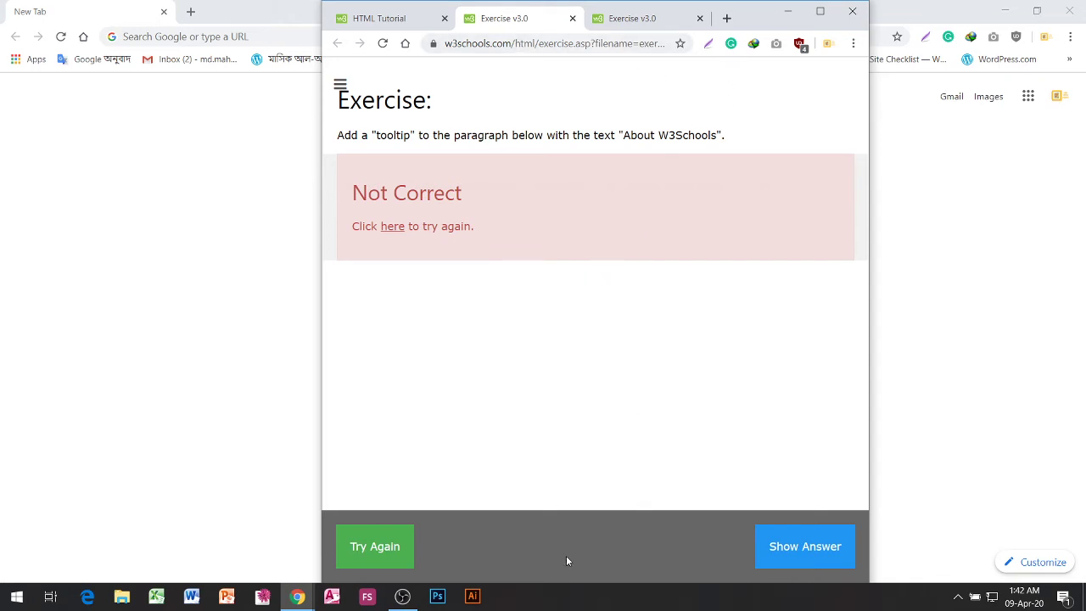
- Reset the exercise with Try Again and reveal the correct title answer
left_click(360, 560)
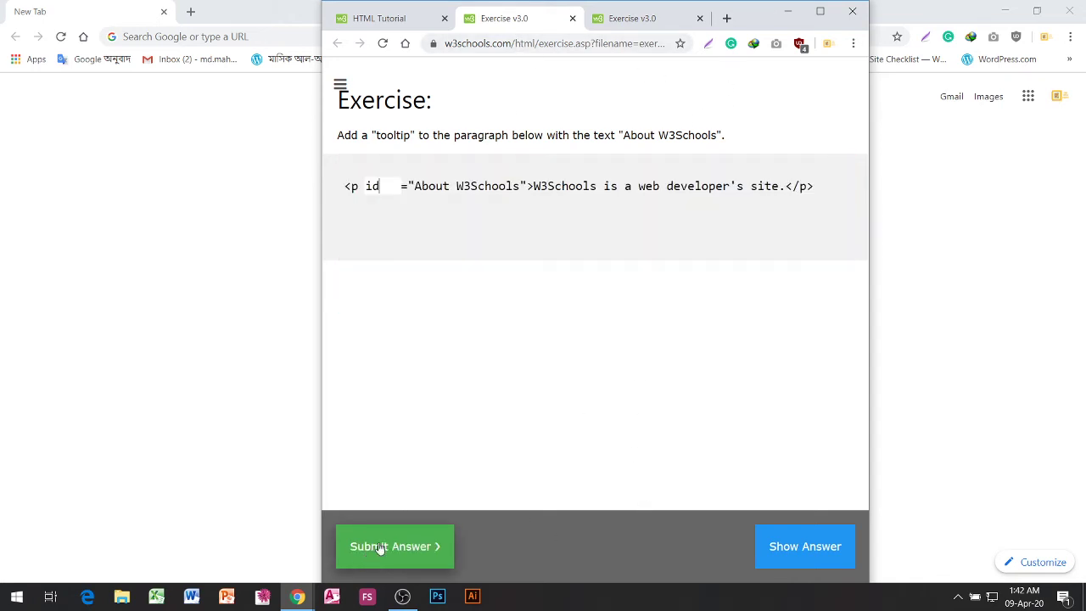
left_click(818, 546)
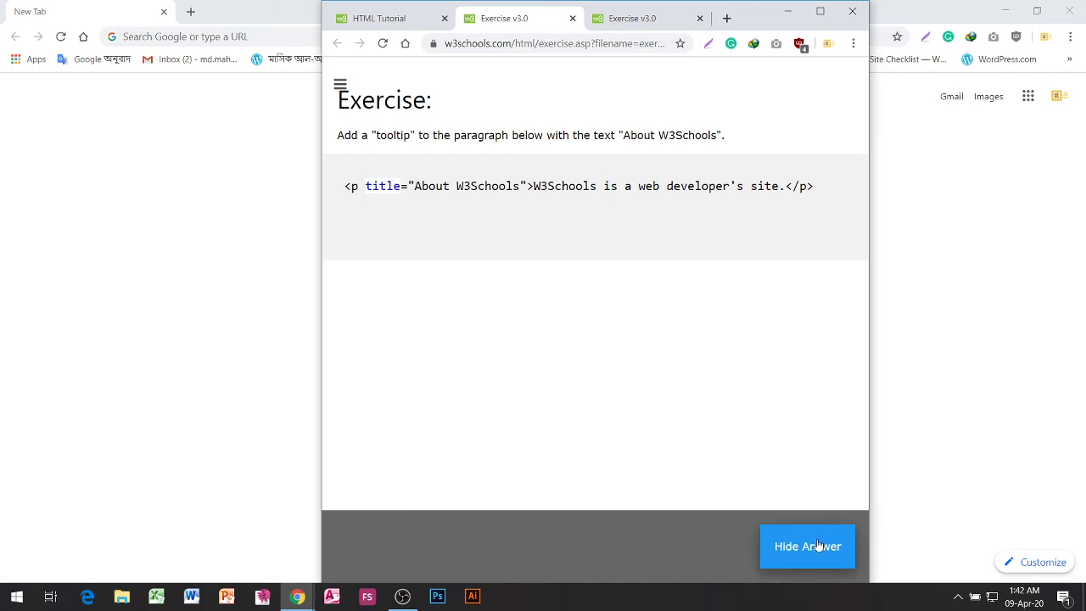
left_click(655, 26)
- On the third exercise page, retry, show the answer, highlight 'title', then close that page
left_click(355, 550)
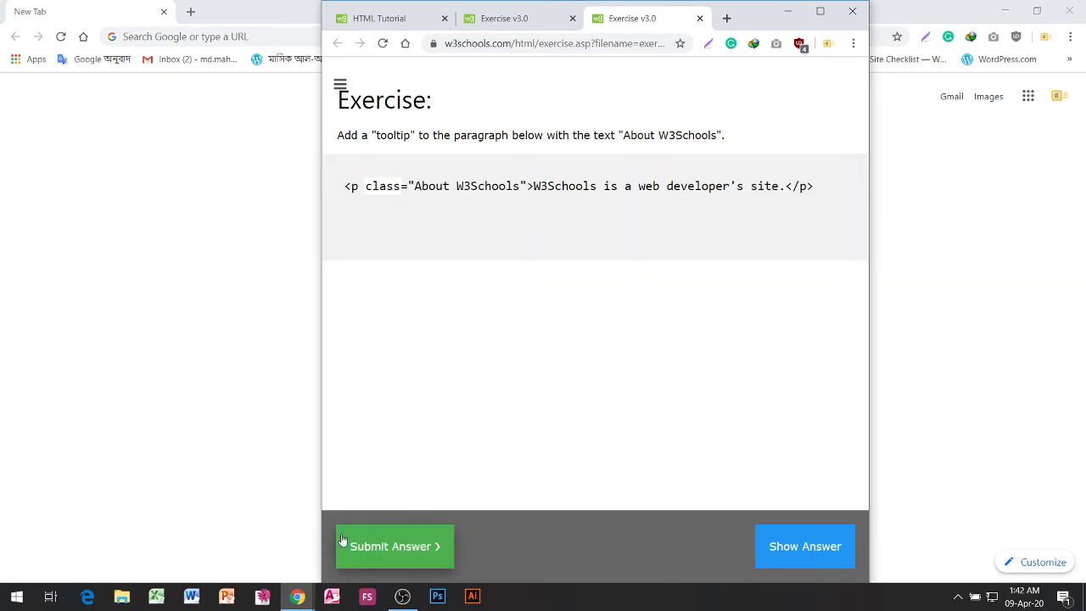
left_click(363, 548)
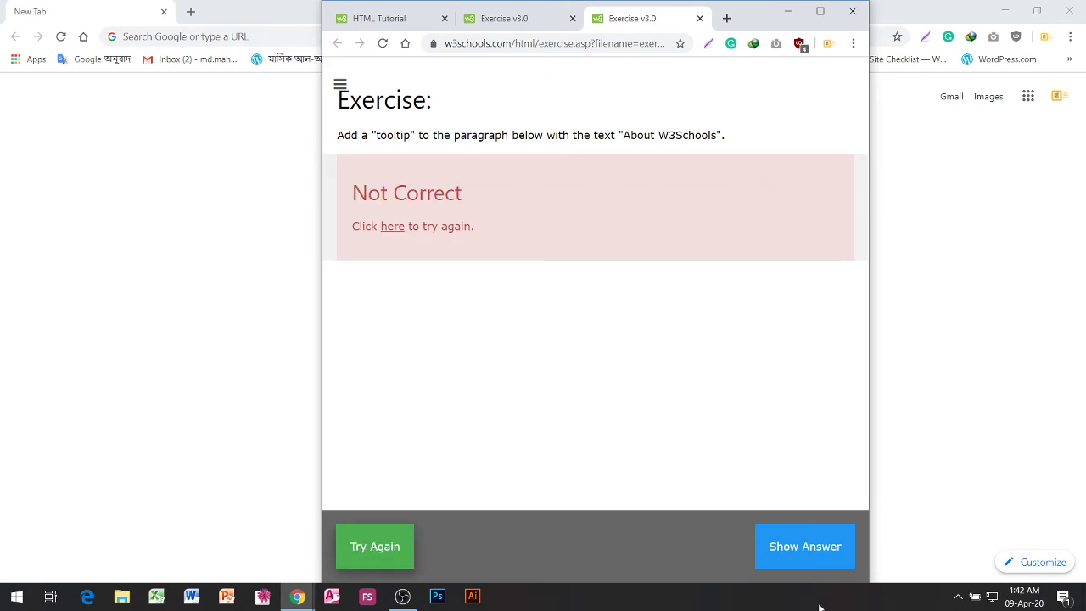
left_click(802, 548)
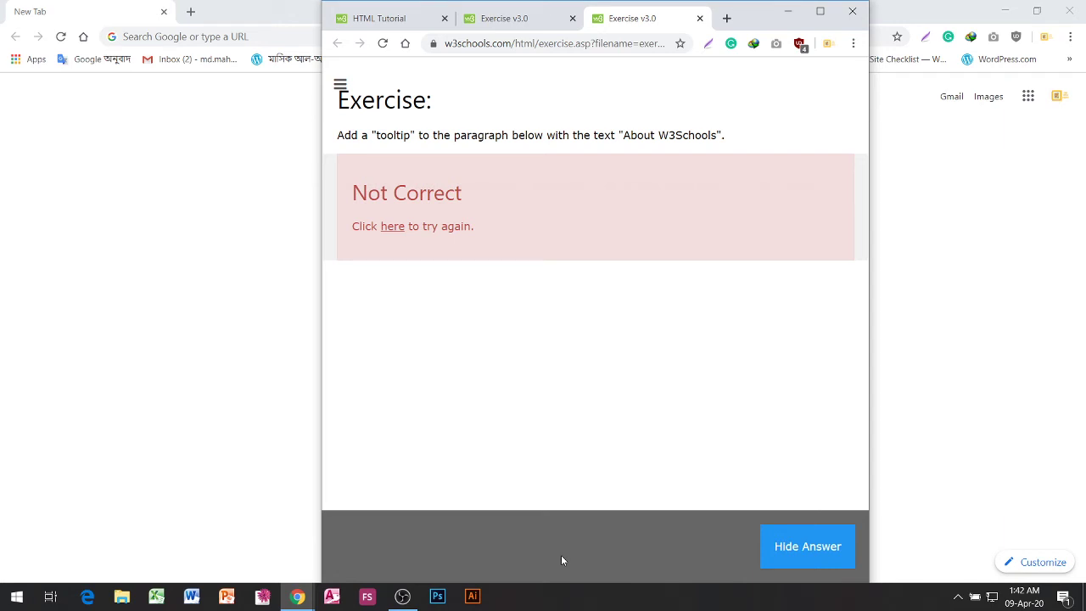
left_click(812, 554)
left_click(372, 547)
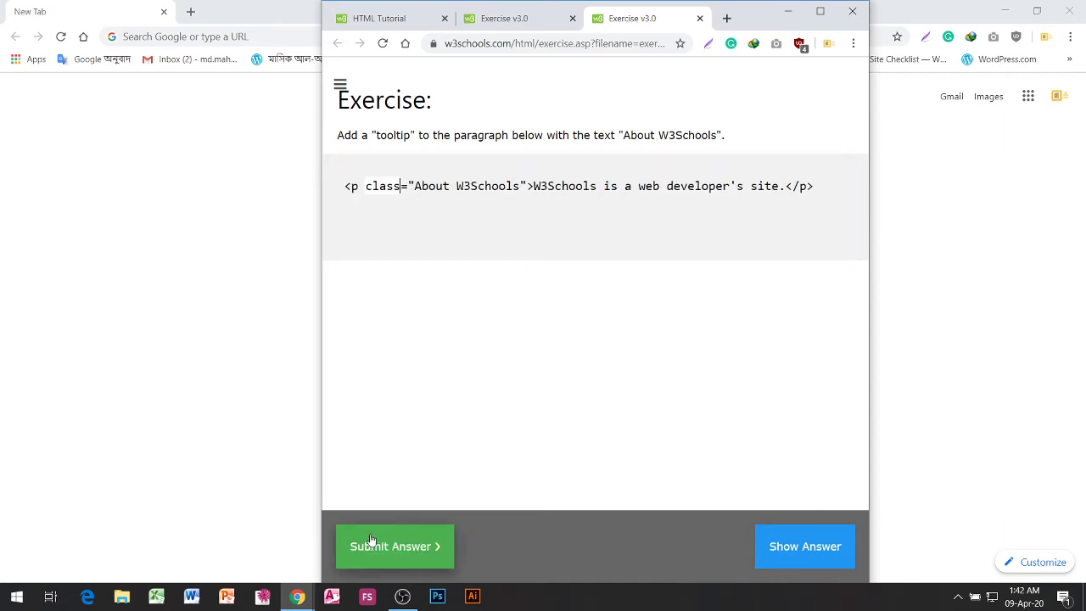
left_click(814, 542)
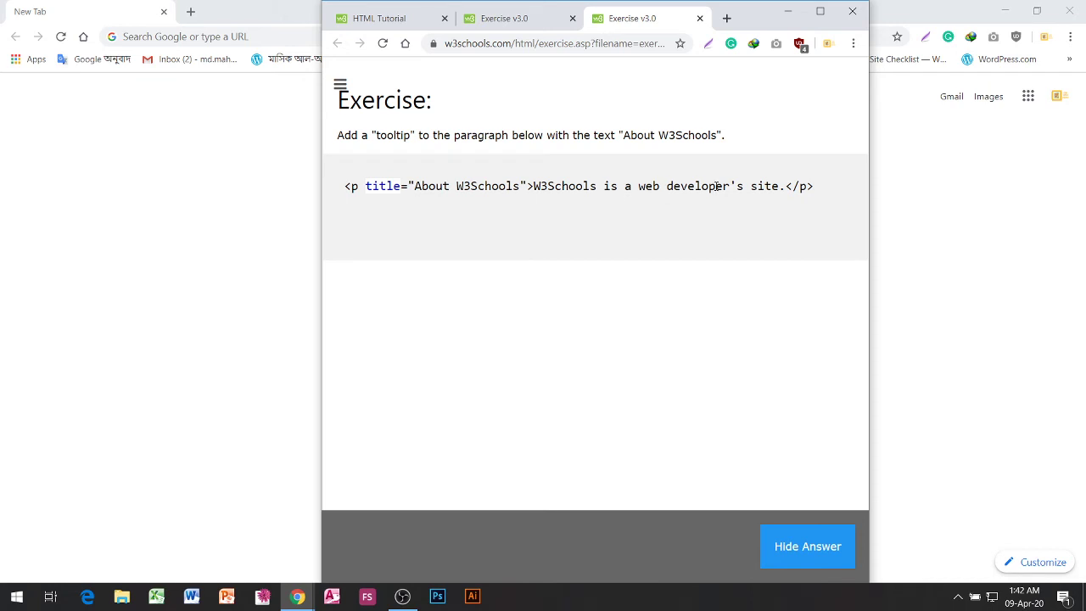
left_click_drag(400, 188, 355, 189)
left_click(699, 18)
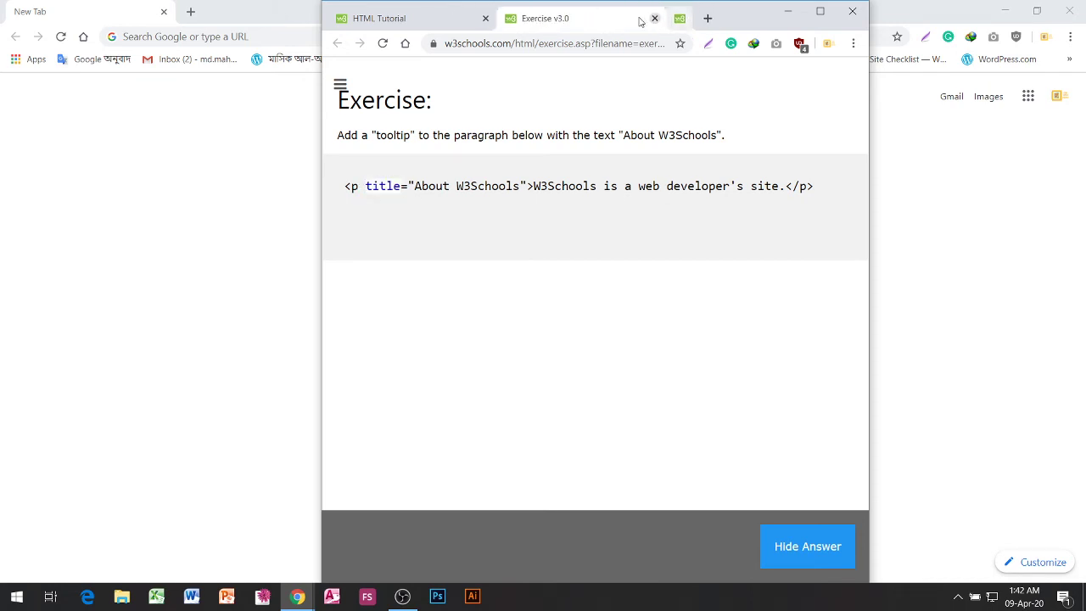
- Replace 'id' with 'title' in the tooltip blank, get it marked Correct!, and close the result tab
left_click(654, 18)
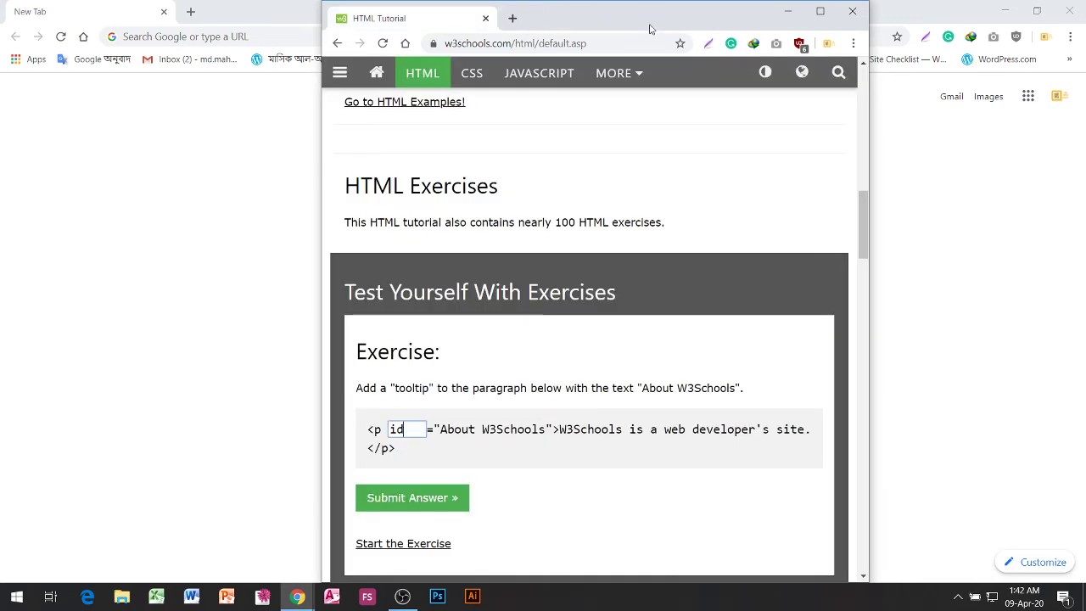
left_click_drag(413, 427, 380, 422)
type("f")
type("tut")
type("itle")
left_click(411, 503)
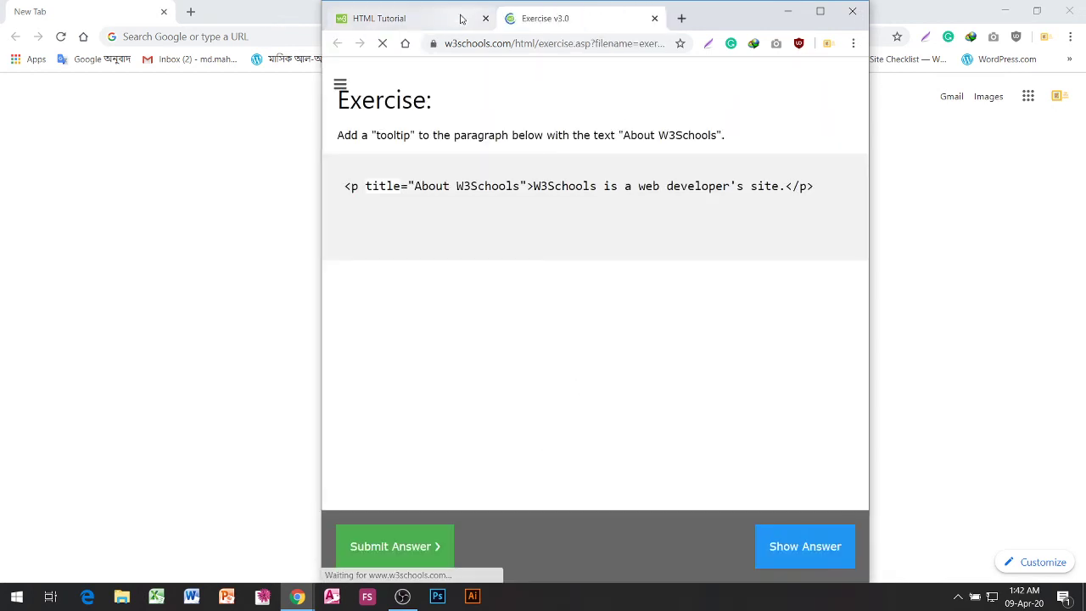
left_click(376, 550)
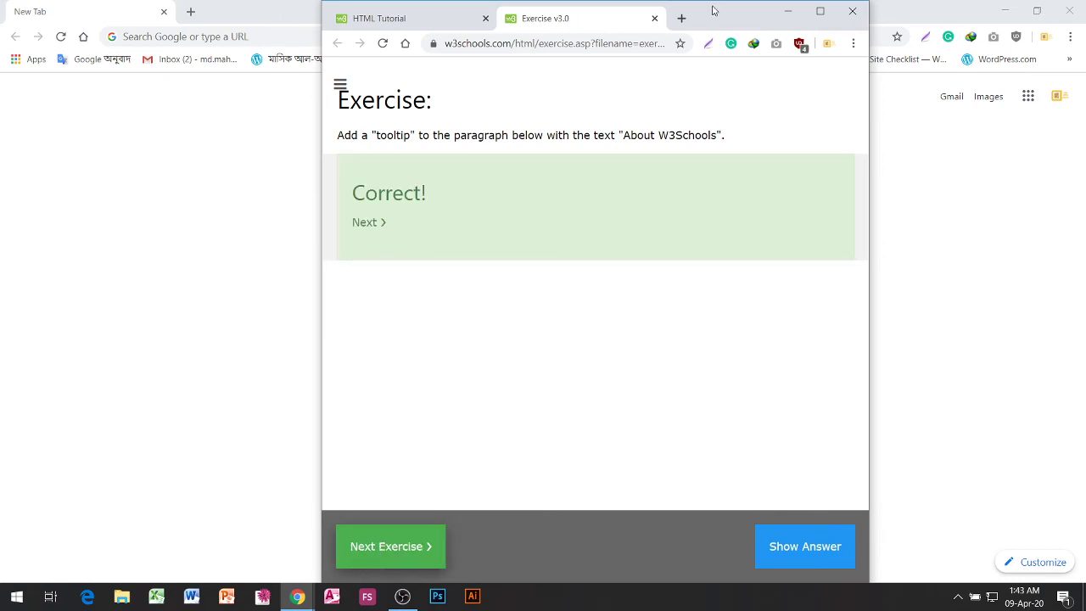
left_click(656, 19)
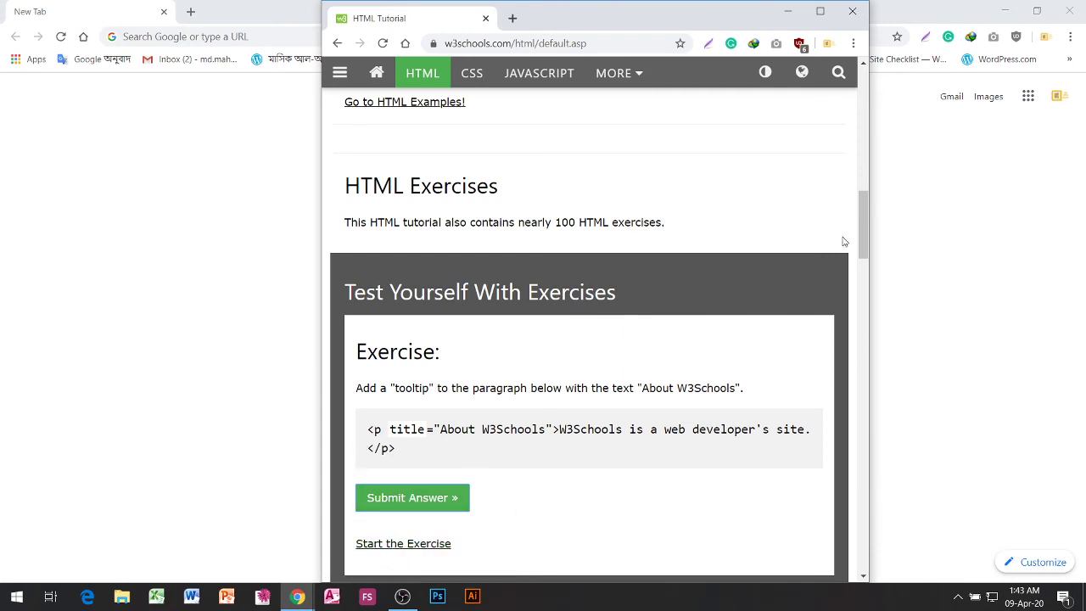
- Scroll past the exercise to the HTML Quiz Test and 'HTML Exam - Get Your Diploma!' sections
left_click_drag(866, 221, 866, 255)
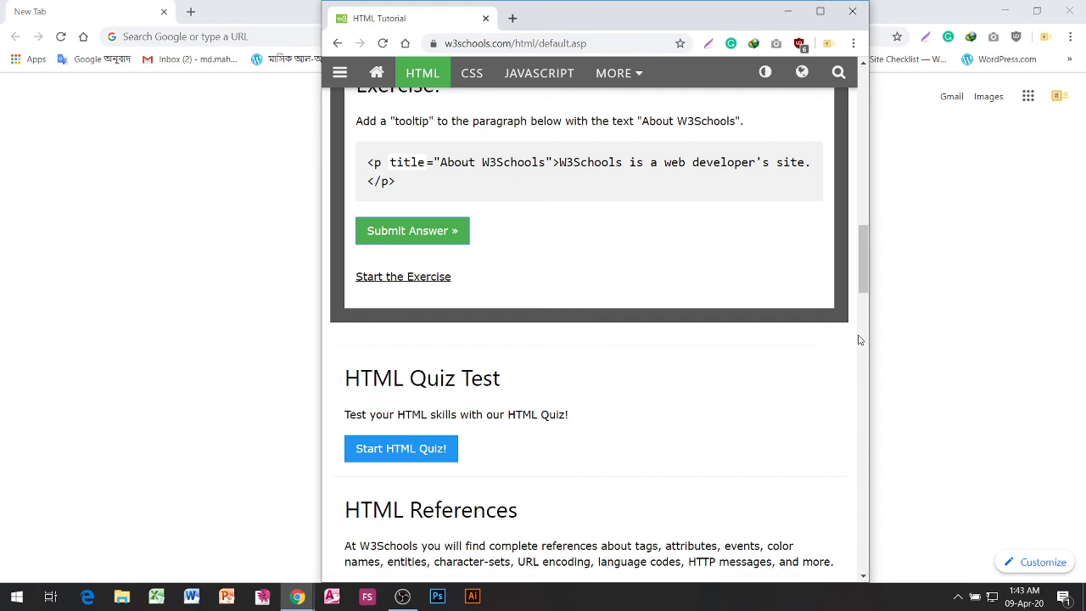
scroll(865, 283, "down", 5)
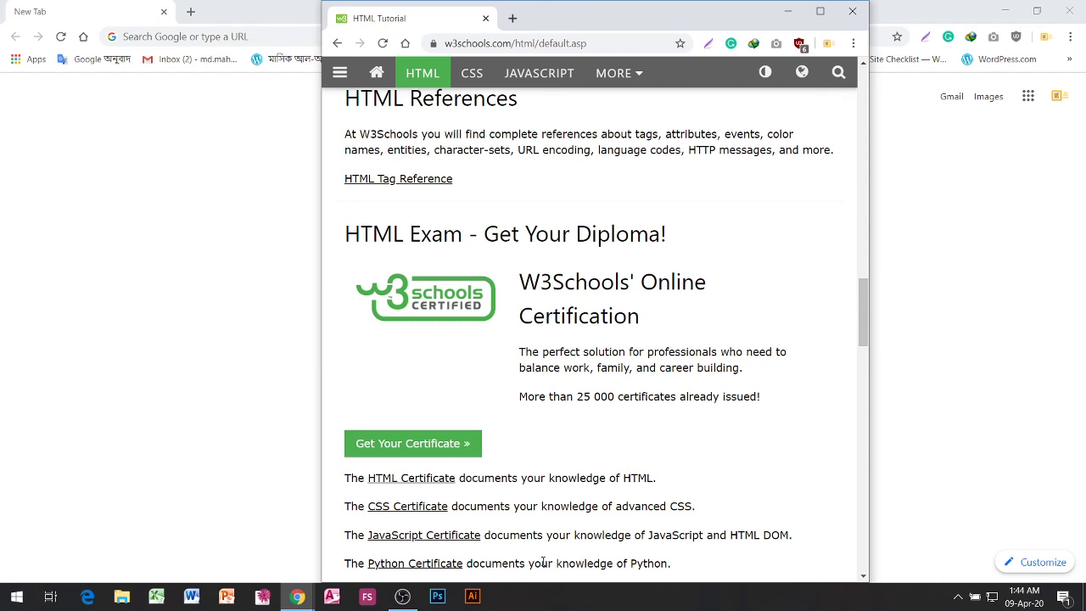
- Scroll the certificate list through jQuery, SQL, PHP, XML and Bootstrap down to the Home/Next links
mouse_move(400, 598)
left_click_drag(865, 322, 865, 355)
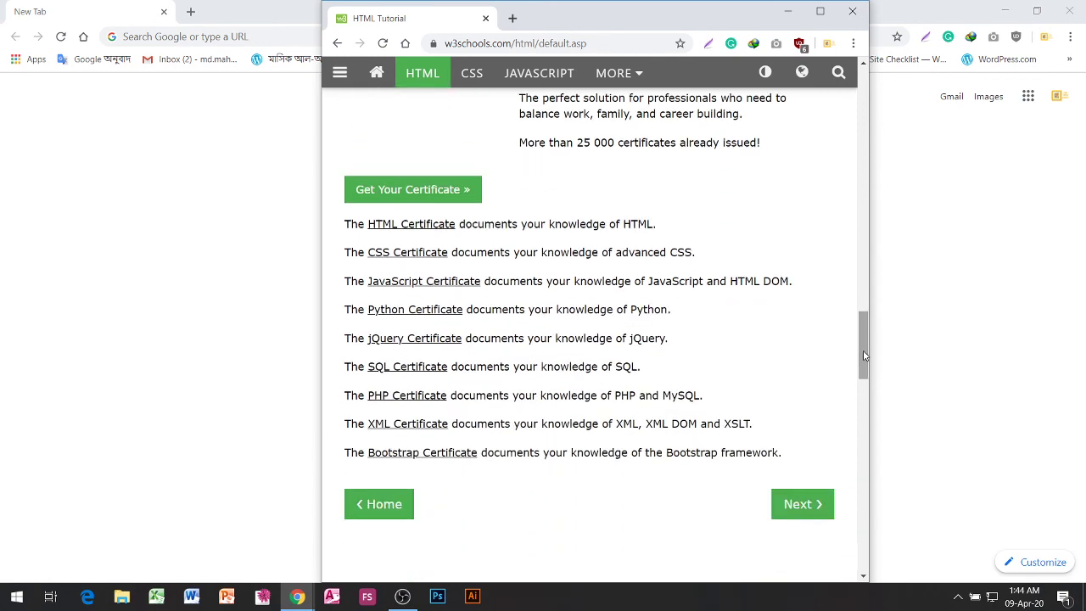